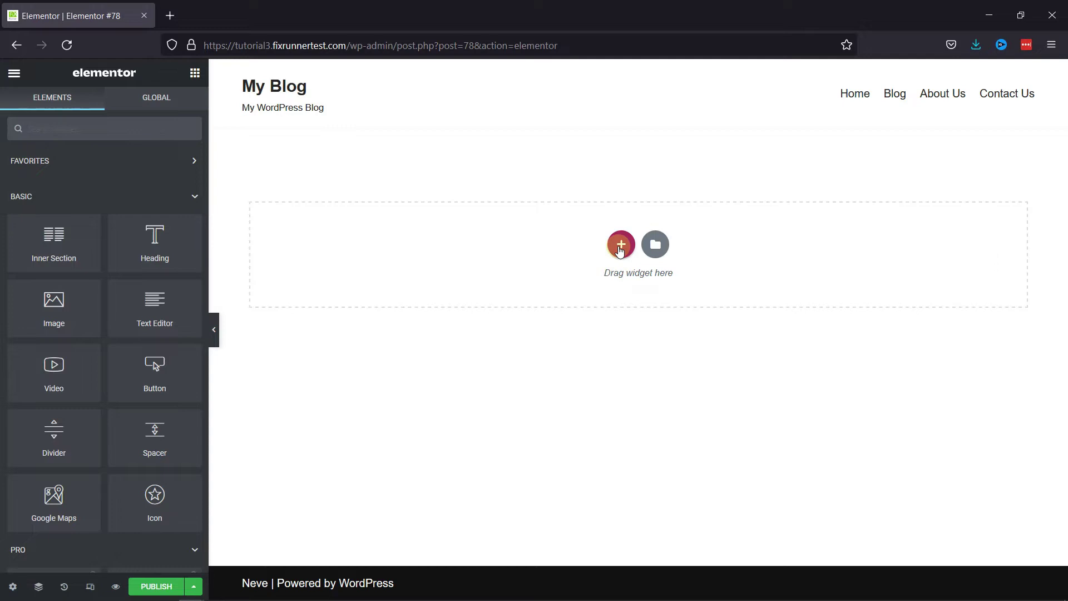
Add a single-column section at the top of the page and open its Style settings.
{"action": "left_click", "coordinate": [621, 249]}
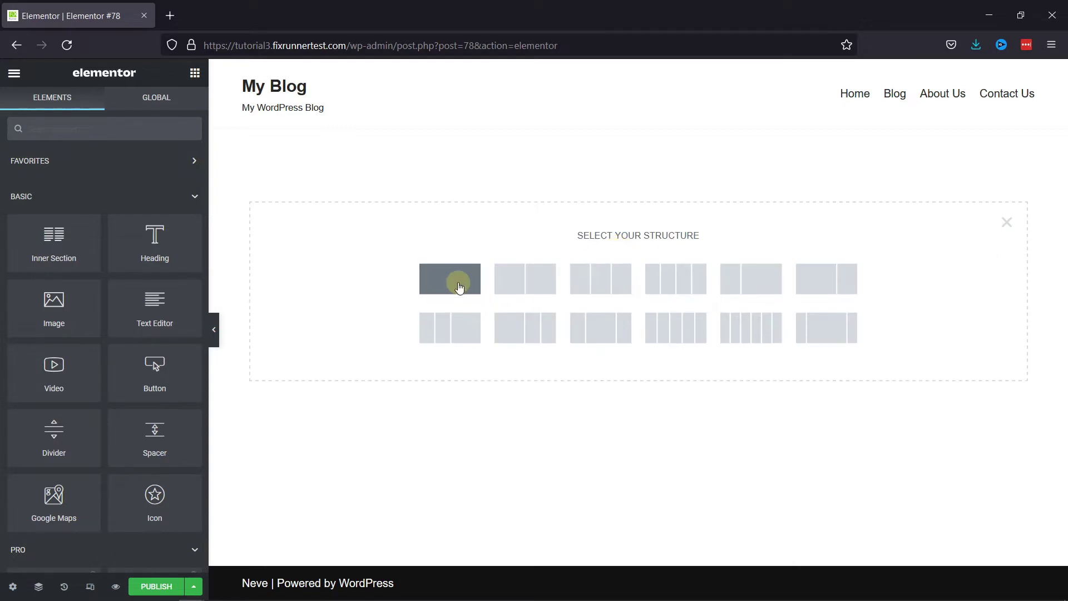
{"action": "left_click", "coordinate": [458, 282]}
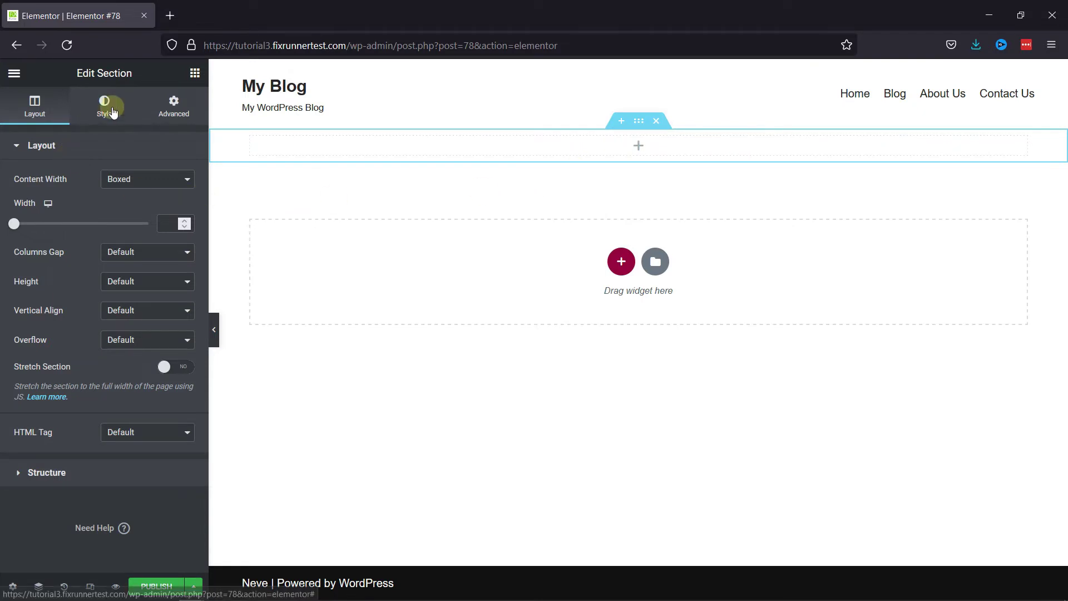
{"action": "left_click", "coordinate": [113, 112]}
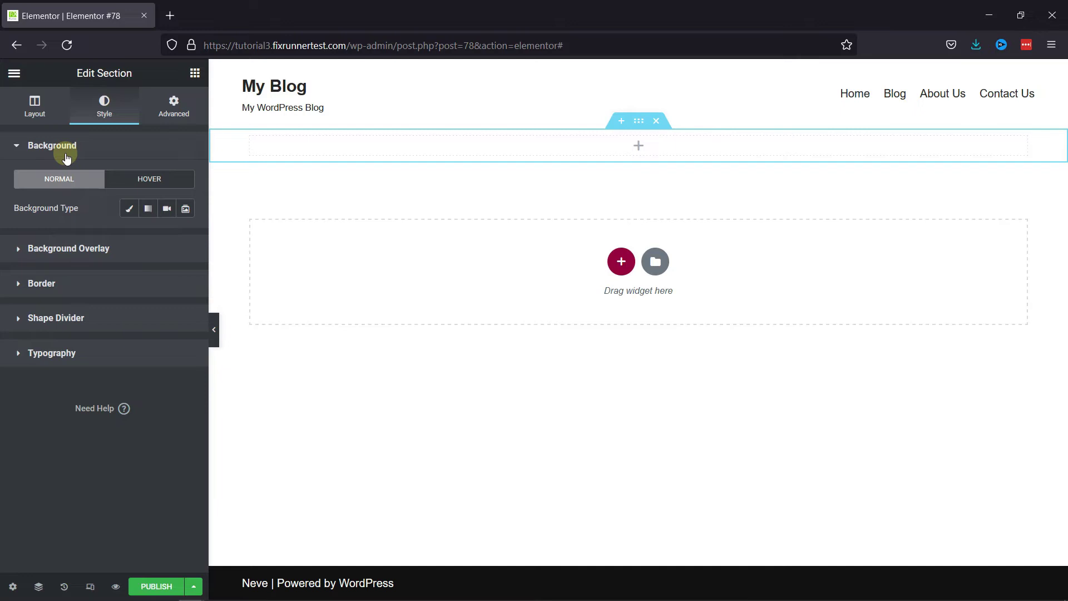
Give the section a Classic background using the sunset cityscape image.jpg from the Media Library.
{"action": "left_click", "coordinate": [132, 210]}
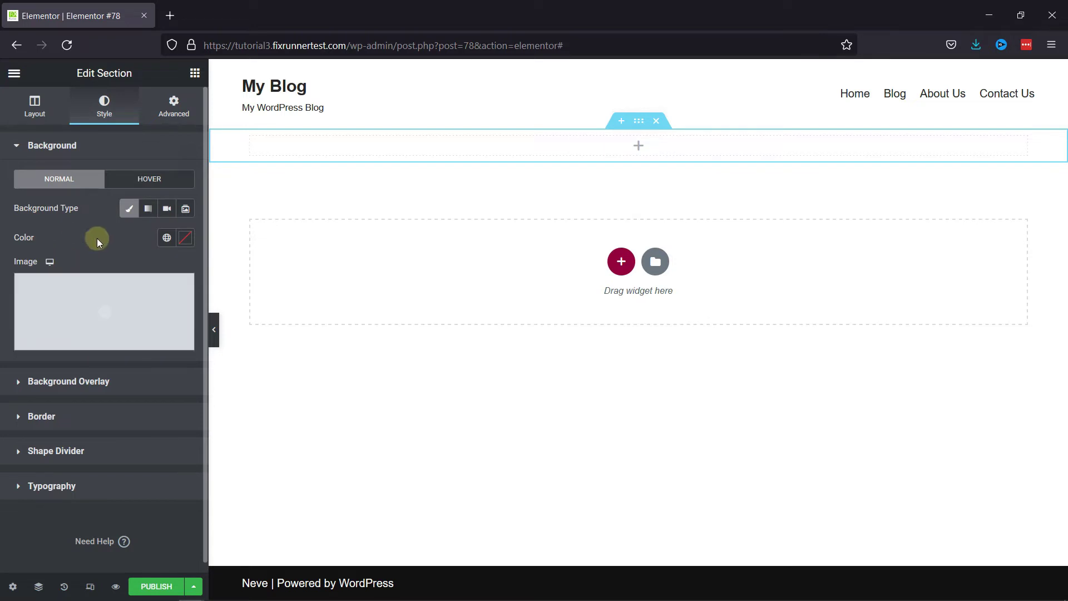
{"action": "left_click", "coordinate": [132, 317]}
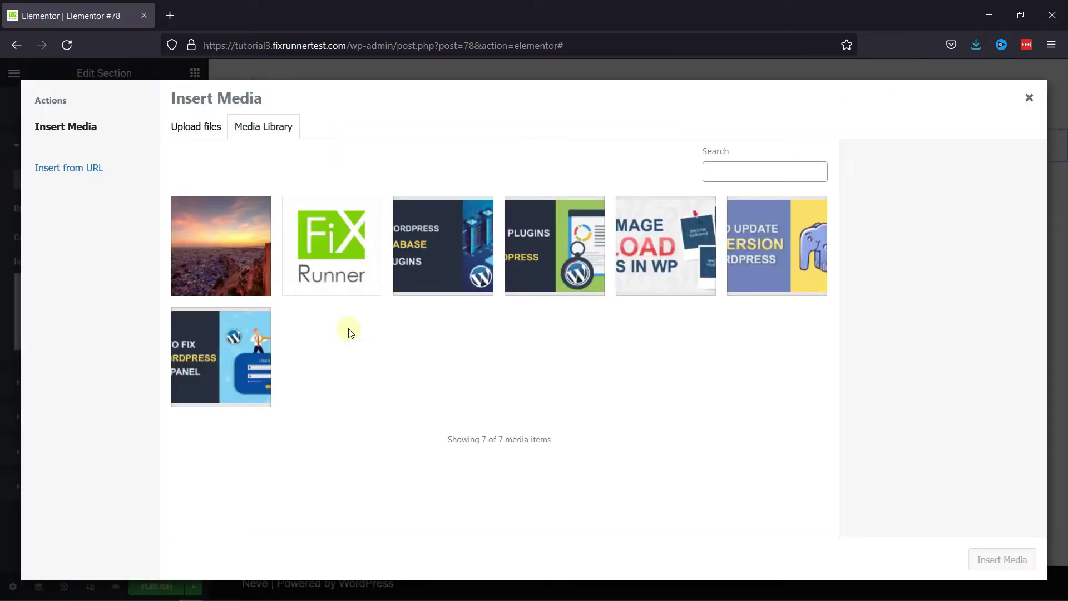
{"action": "left_click", "coordinate": [245, 260]}
{"action": "left_click", "coordinate": [1006, 558]}
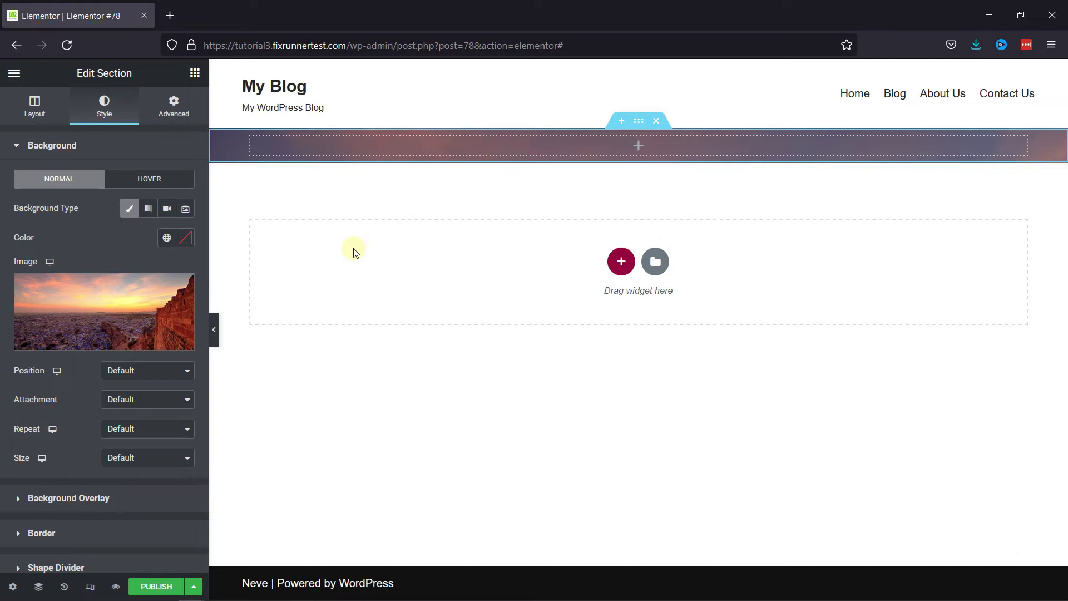
Set the section's Height to Min Height on the Layout tab.
{"action": "left_click", "coordinate": [45, 118]}
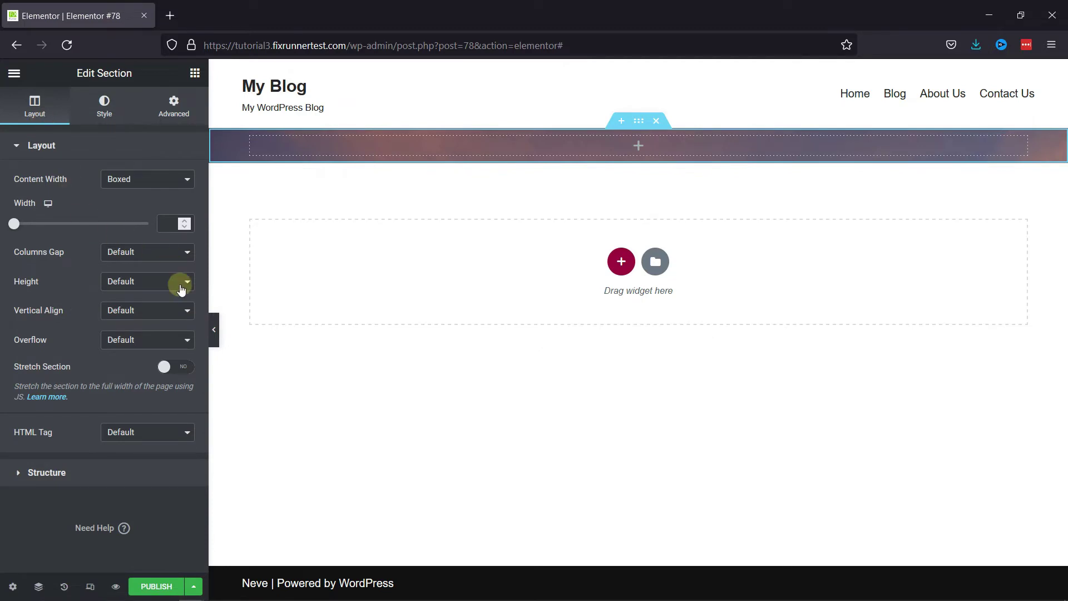
{"action": "left_click", "coordinate": [181, 284]}
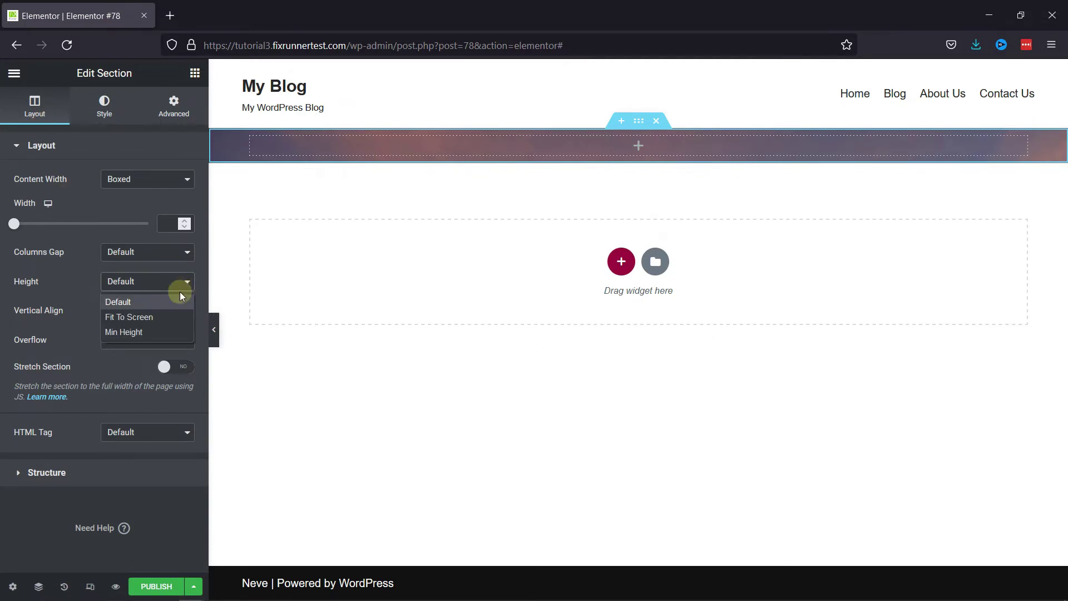
{"action": "left_click", "coordinate": [133, 333]}
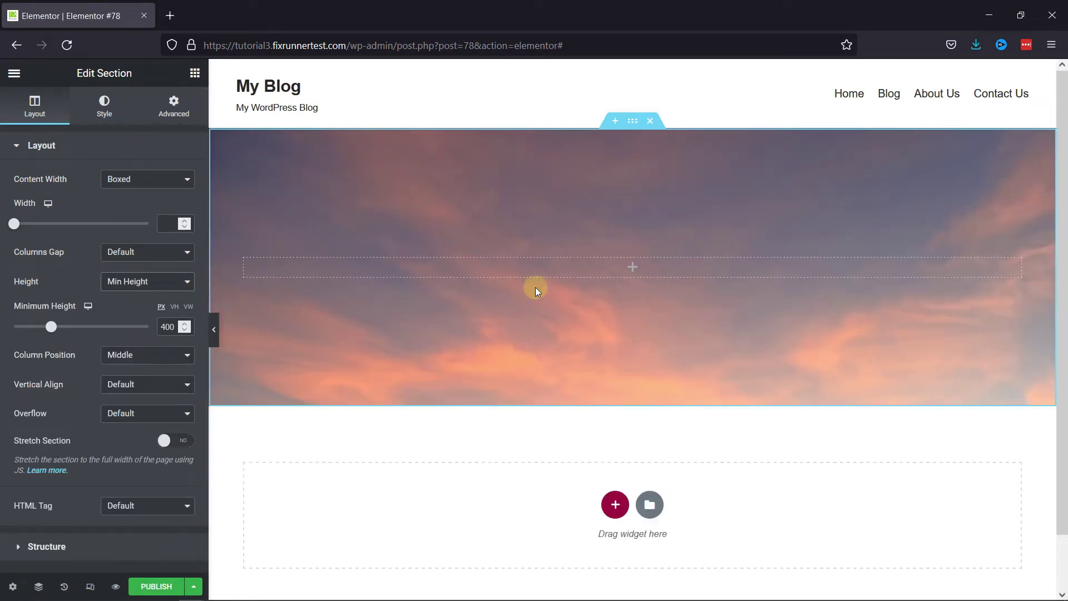
Set the background image to Center Center position, No-repeat, and Cover size.
{"action": "left_click", "coordinate": [111, 111]}
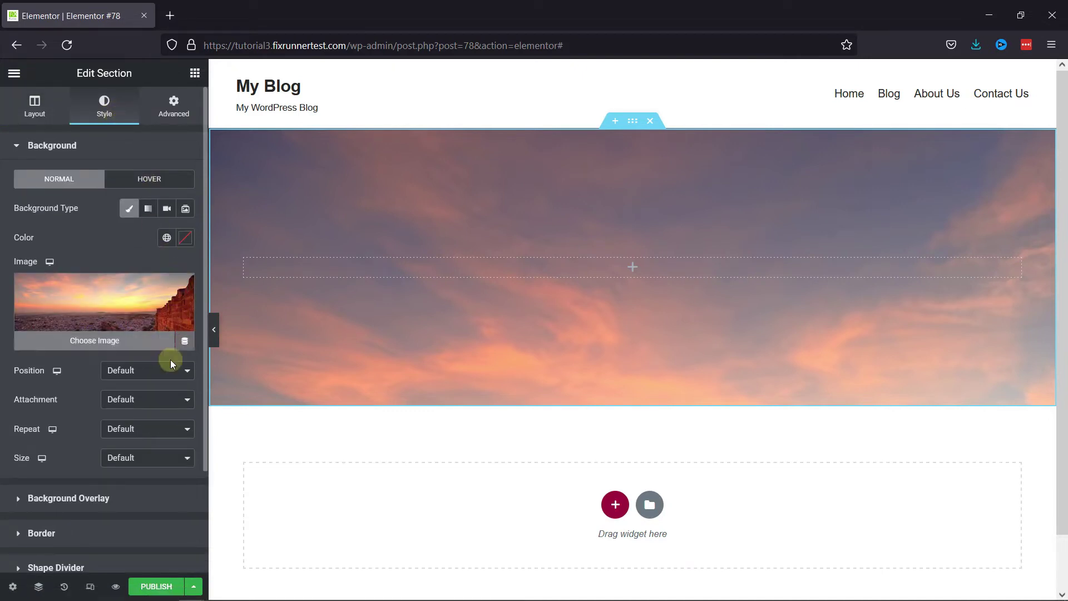
{"action": "left_click", "coordinate": [158, 380]}
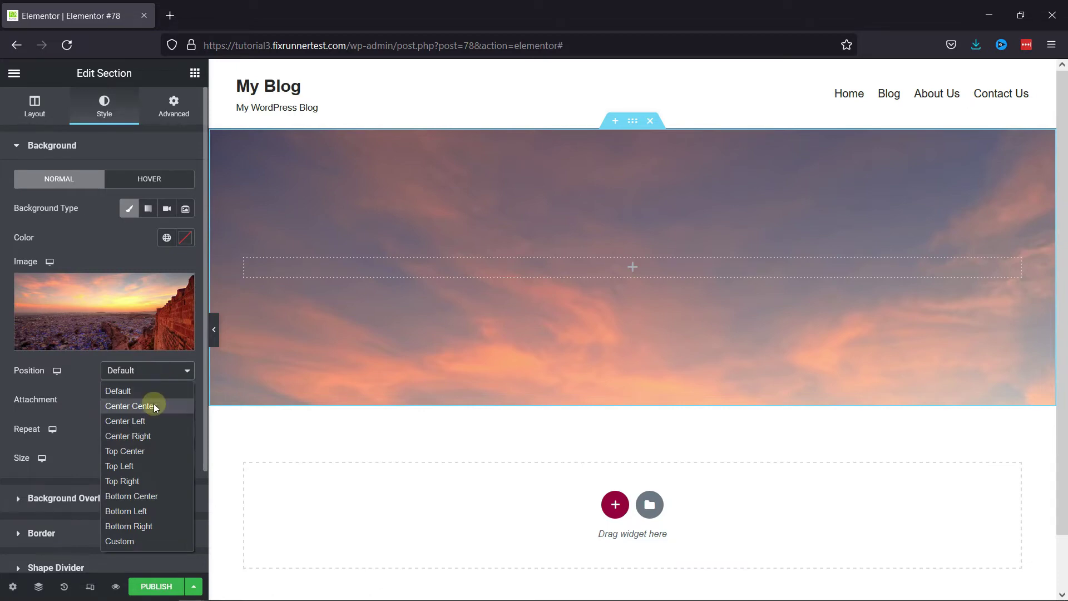
{"action": "left_click", "coordinate": [155, 407]}
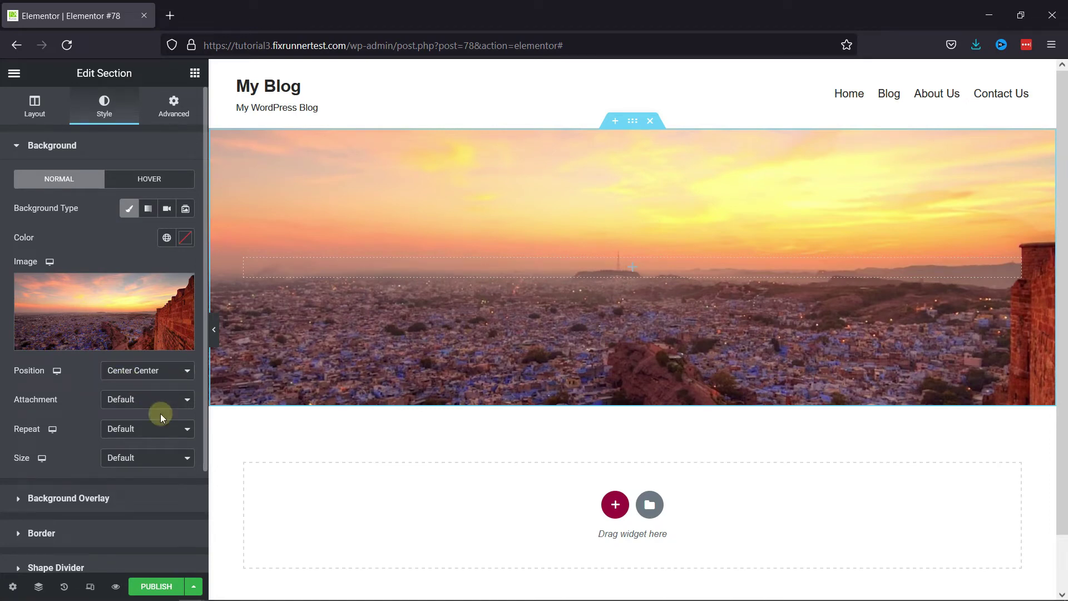
{"action": "left_click", "coordinate": [180, 436]}
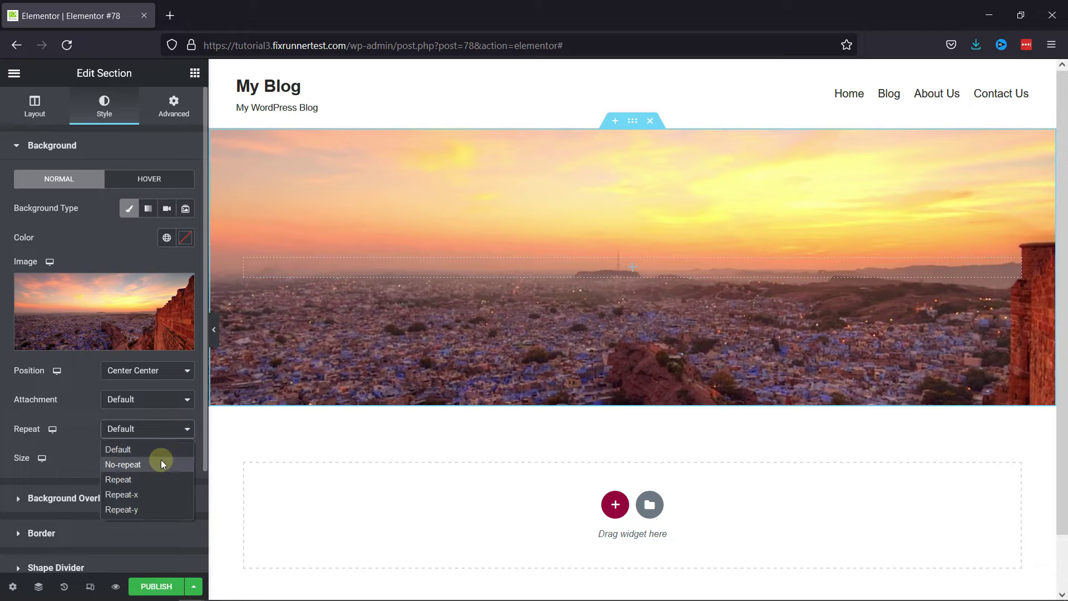
{"action": "left_click", "coordinate": [161, 464]}
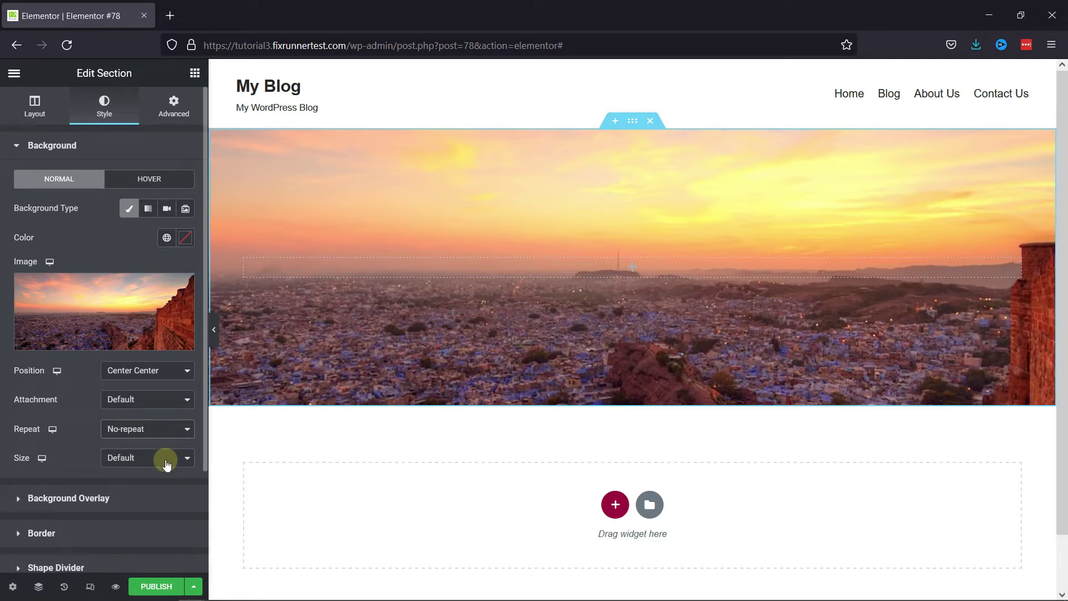
{"action": "left_click", "coordinate": [177, 458]}
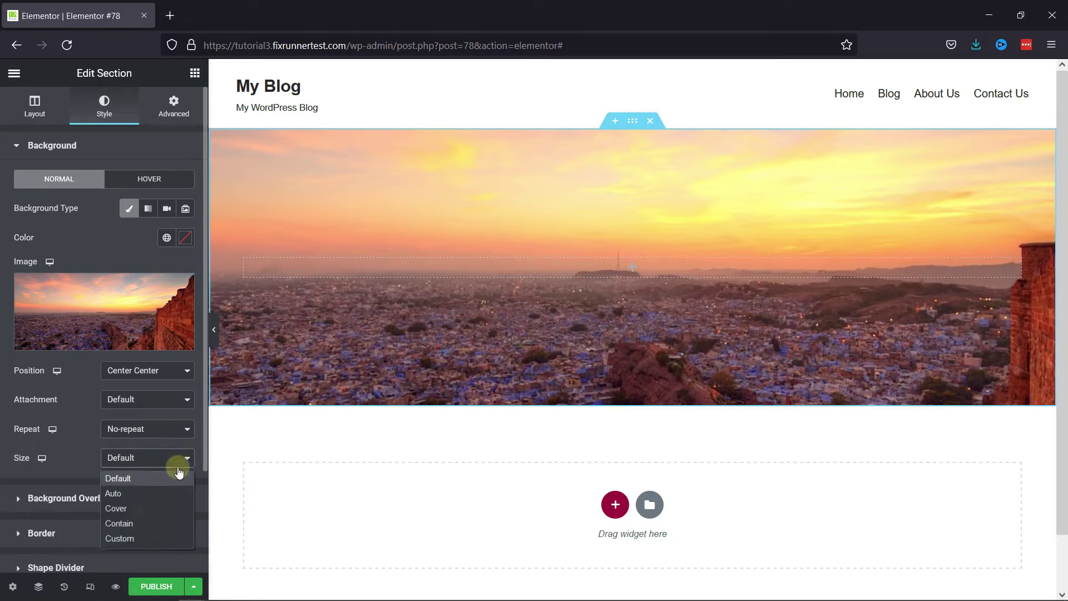
{"action": "left_click", "coordinate": [178, 508]}
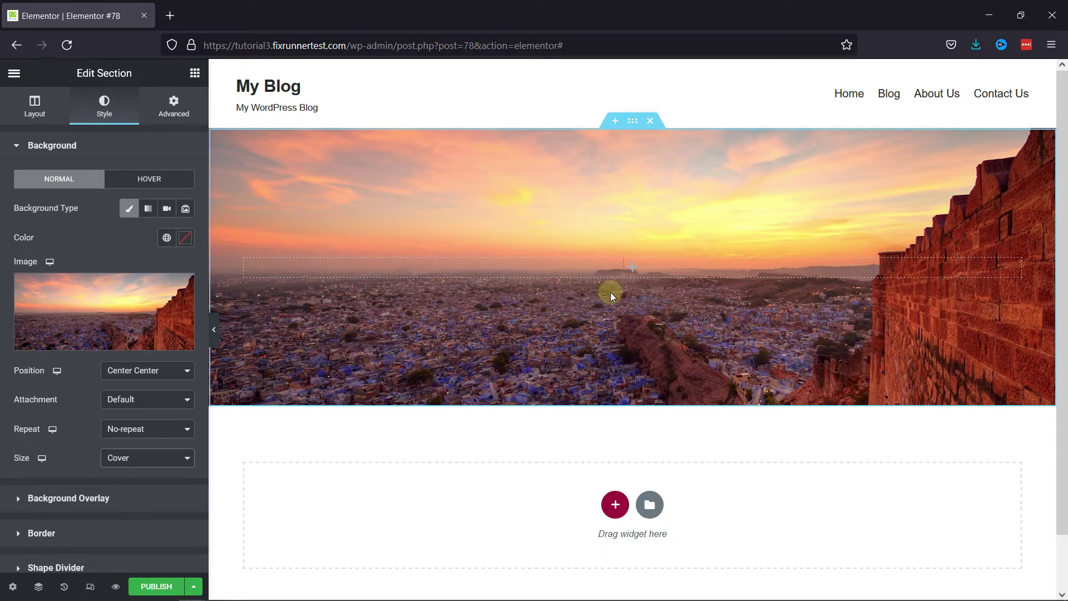
Add a Heading widget to the section with the title 'Add Your Title Here'.
{"action": "left_click", "coordinate": [629, 269]}
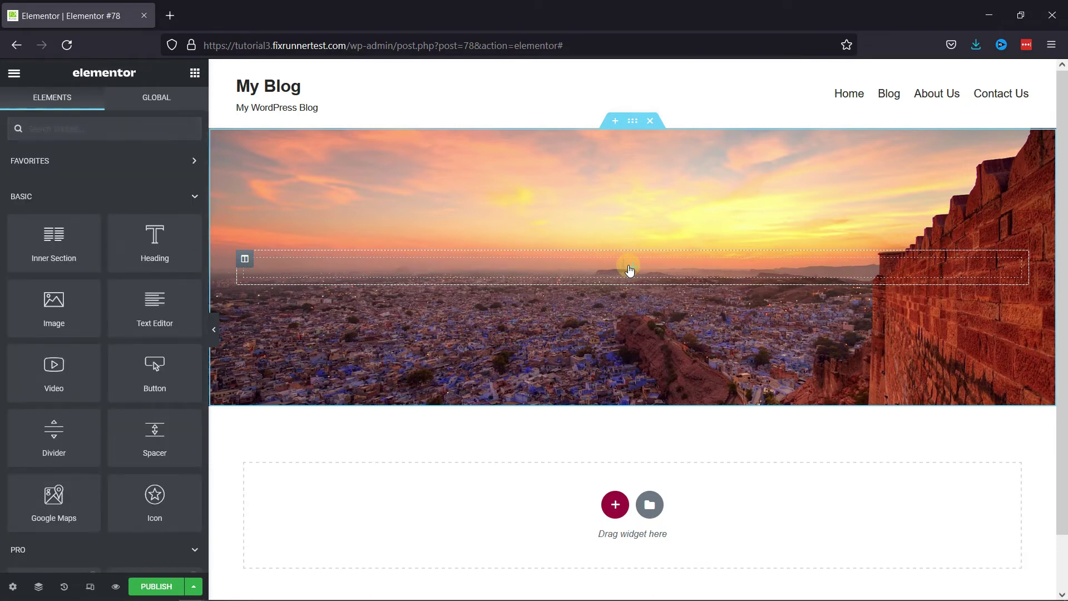
{"action": "left_click_drag", "start_coordinate": [189, 245], "coordinate": [637, 263]}
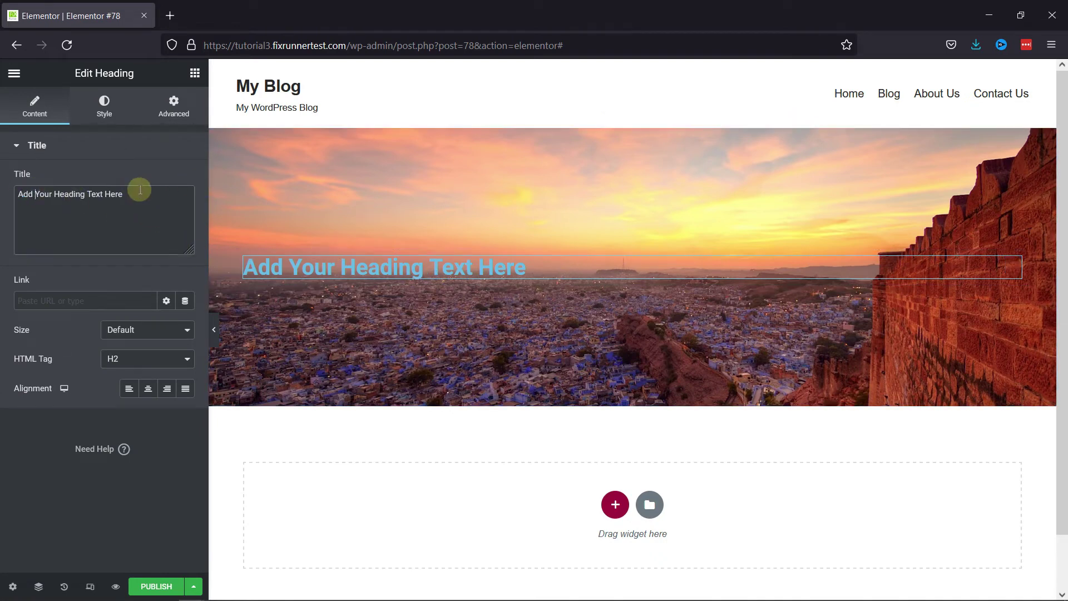
{"action": "left_click_drag", "start_coordinate": [123, 196], "coordinate": [20, 201]}
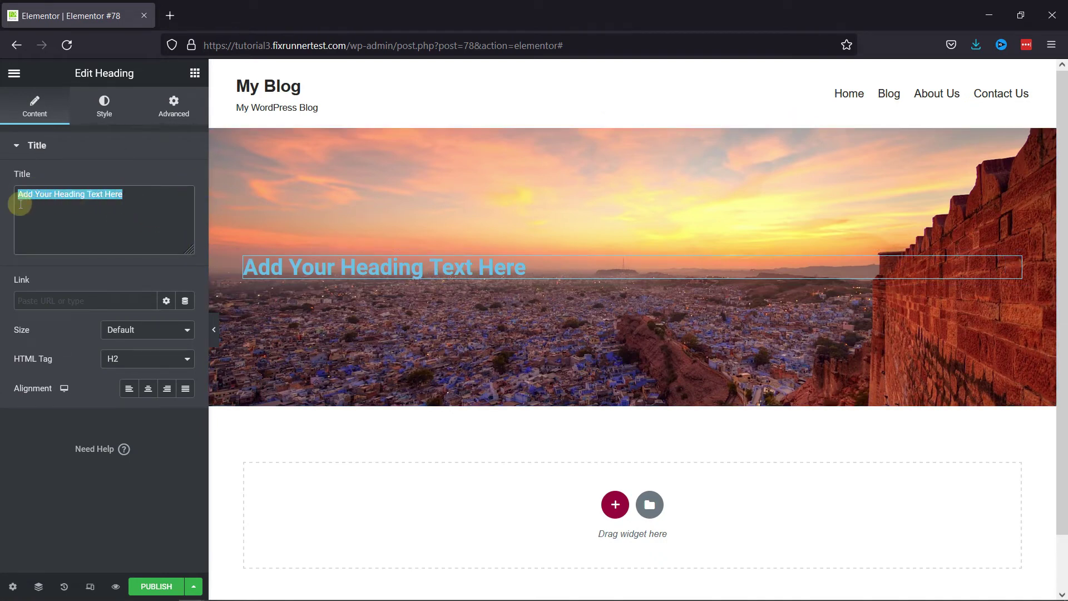
{"action": "key", "text": "BackSpace"}
{"action": "type", "text": "Add Y"}
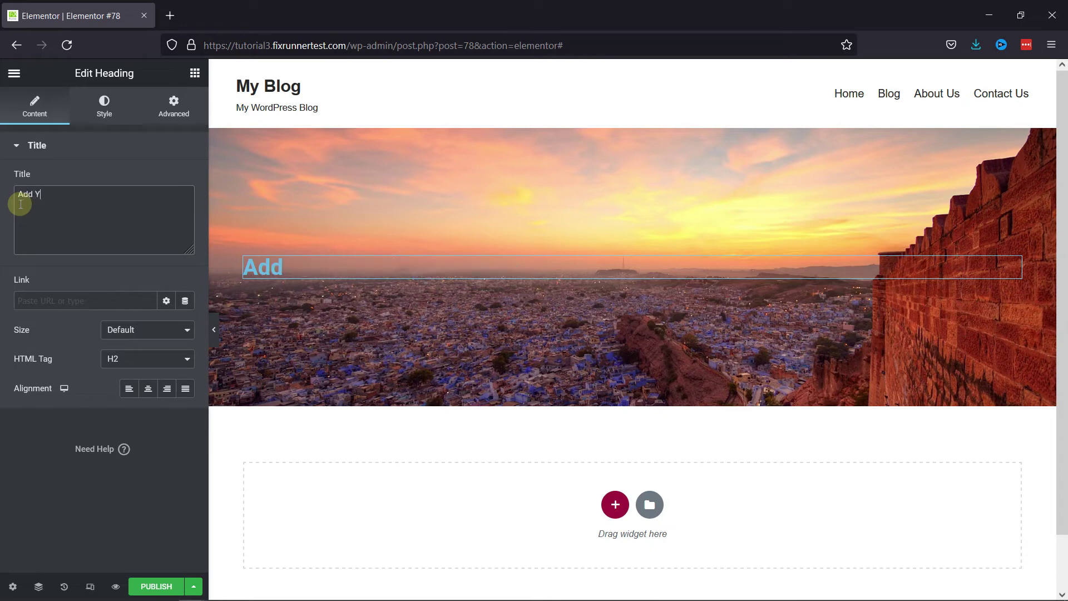
{"action": "type", "text": "our Title "}
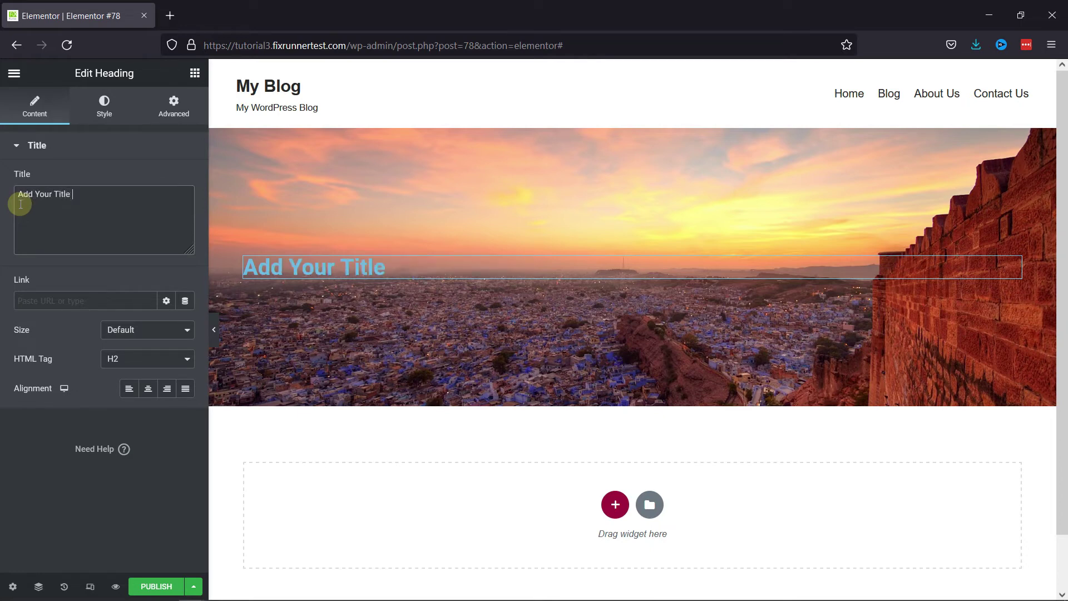
{"action": "type", "text": "here"}
{"action": "key", "text": "BackSpace"}
{"action": "type", "text": "Here"}
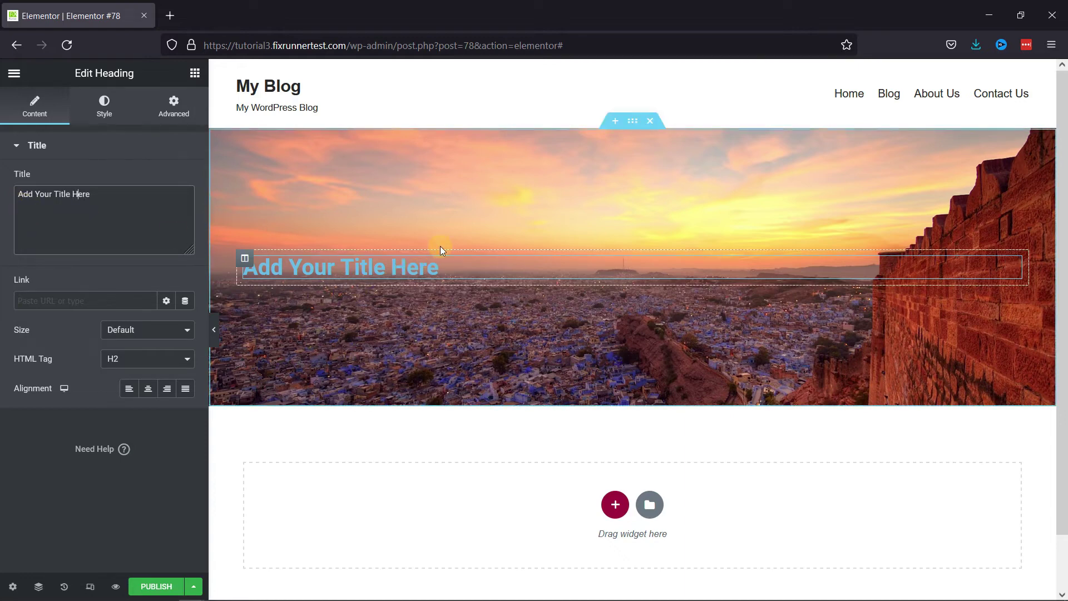
Change the heading's text colour to near-white #FBFCFD.
{"action": "left_click", "coordinate": [103, 103]}
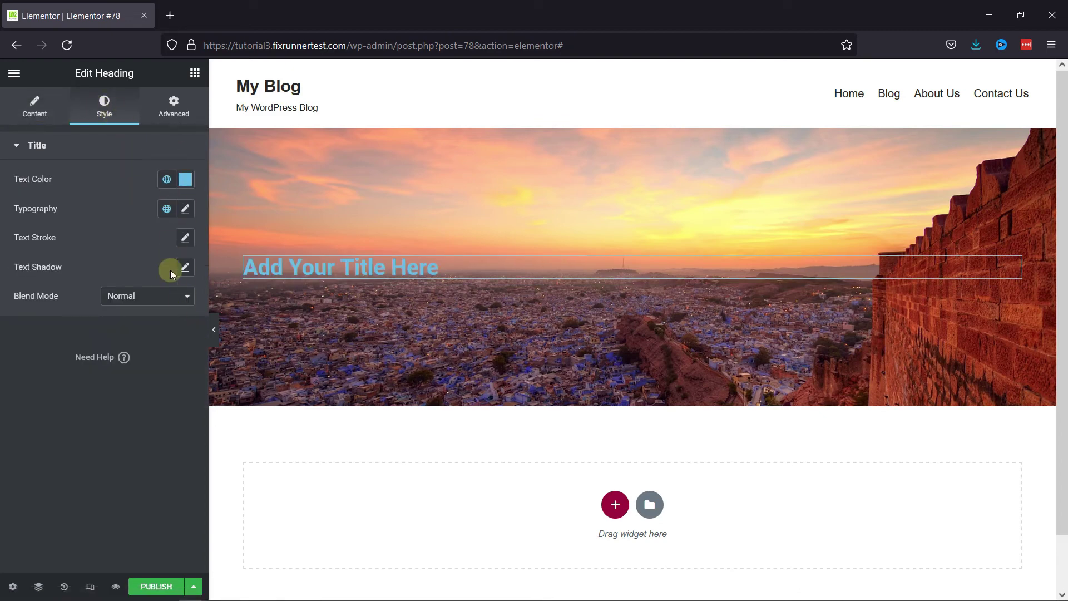
{"action": "left_click", "coordinate": [187, 180]}
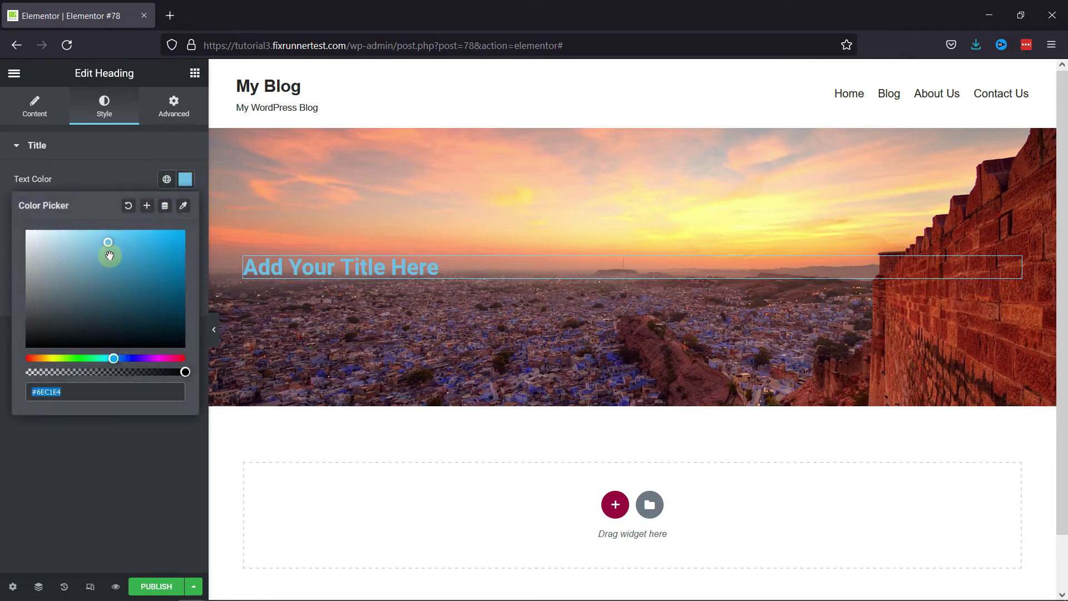
{"action": "left_click_drag", "start_coordinate": [102, 248], "coordinate": [27, 232]}
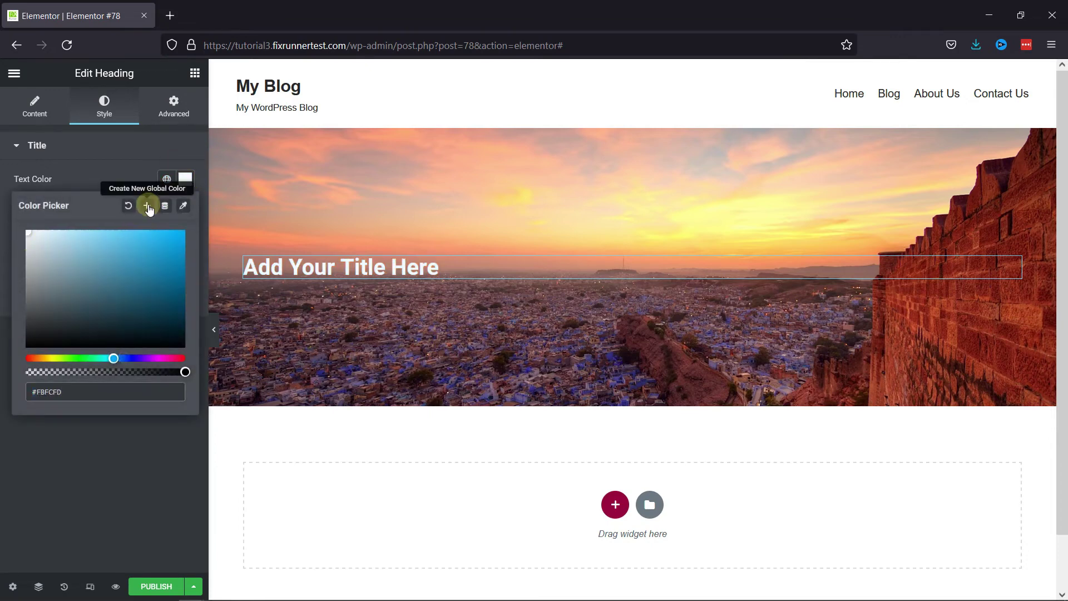
{"action": "left_click", "coordinate": [141, 417]}
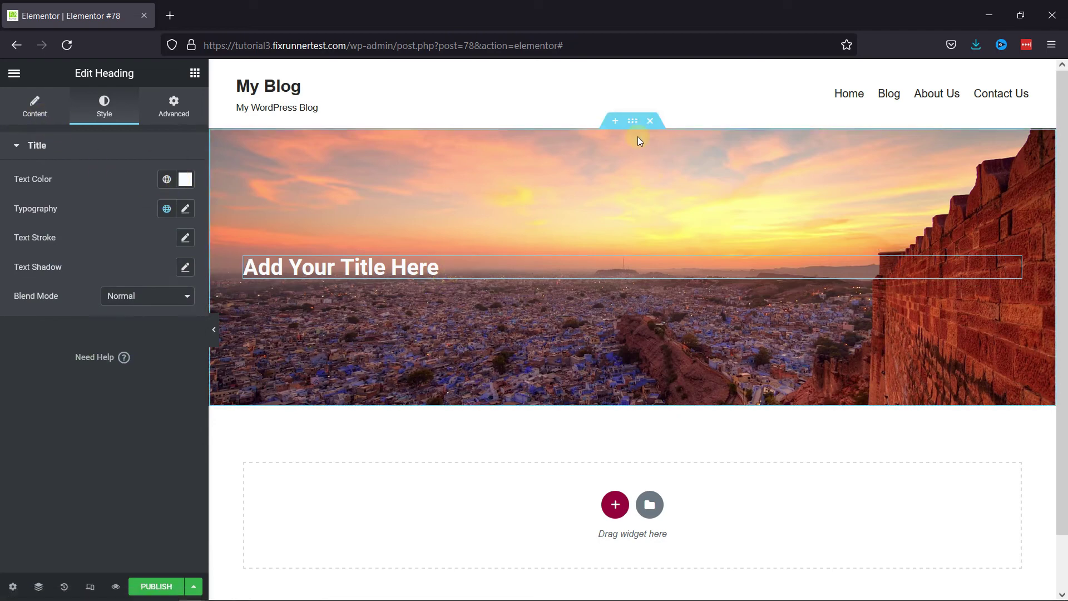
{"action": "left_click", "coordinate": [632, 123]}
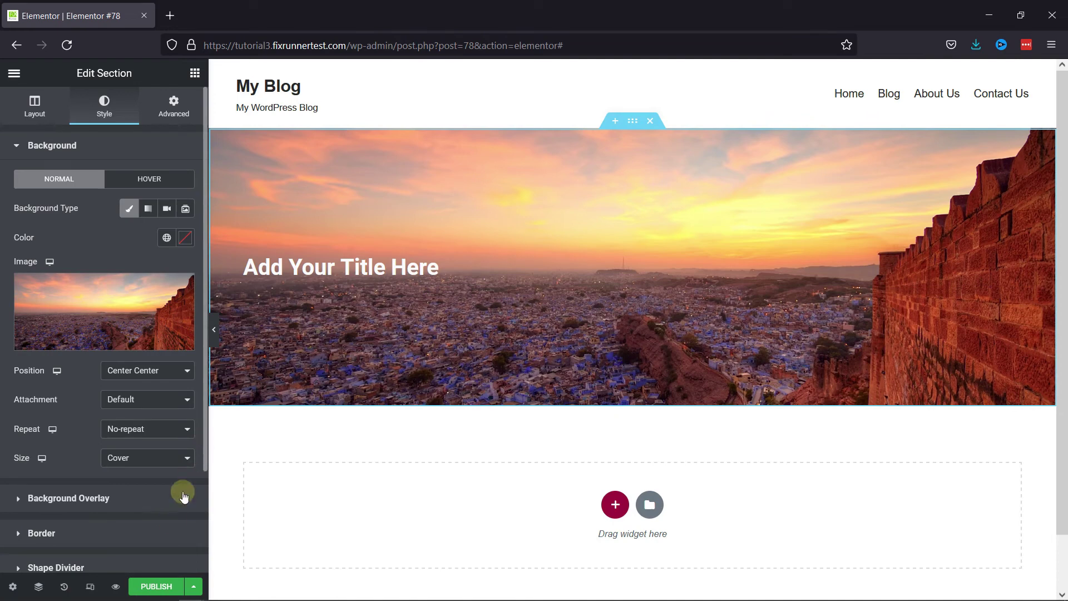
{"action": "left_click", "coordinate": [106, 496]}
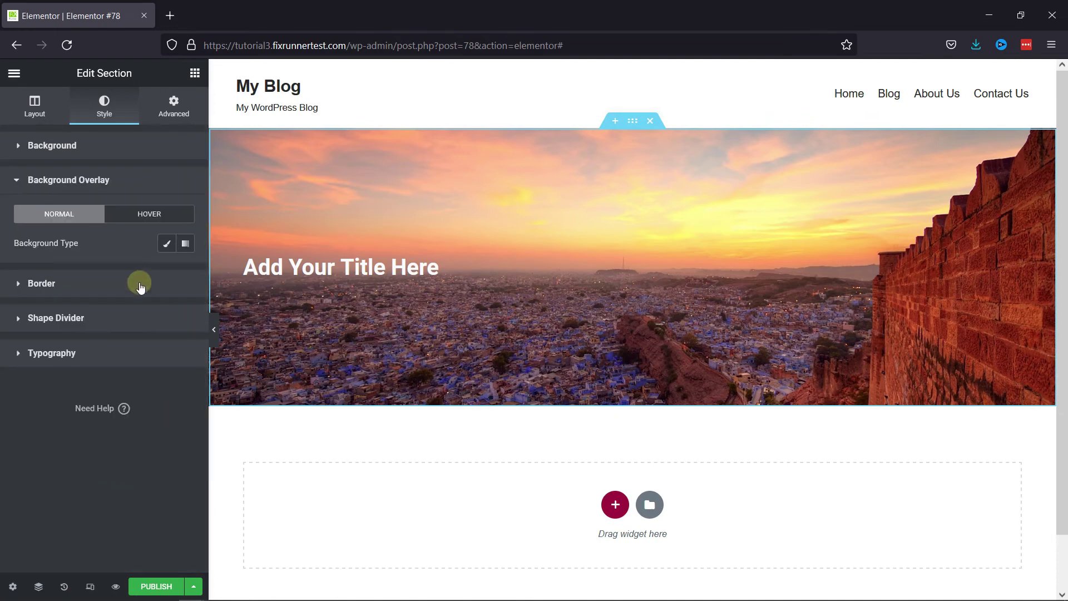
{"action": "left_click", "coordinate": [168, 242]}
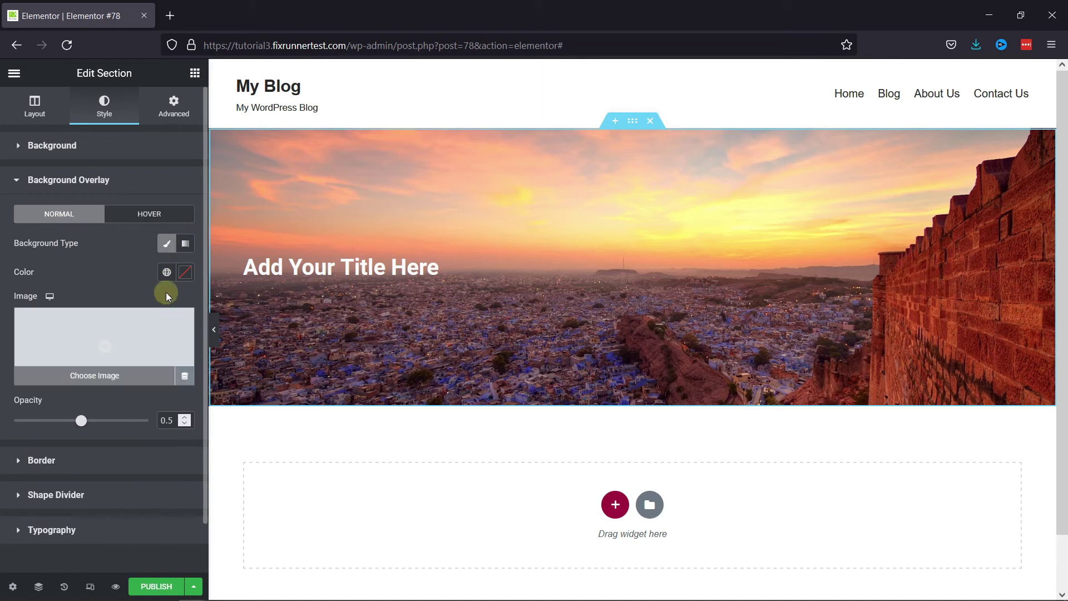
{"action": "left_click", "coordinate": [166, 272]}
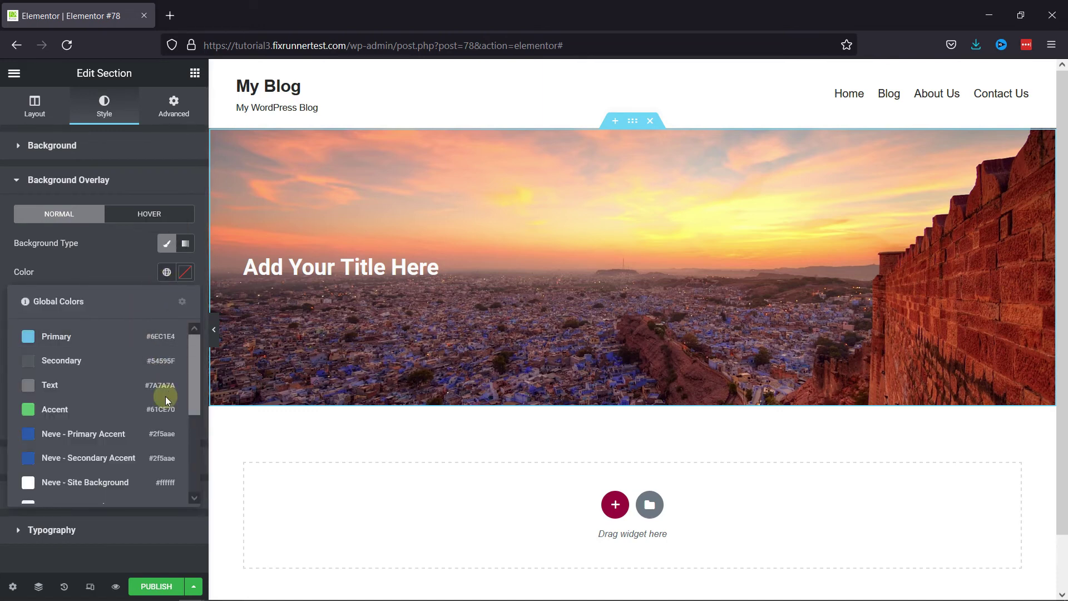
{"action": "left_click", "coordinate": [142, 362]}
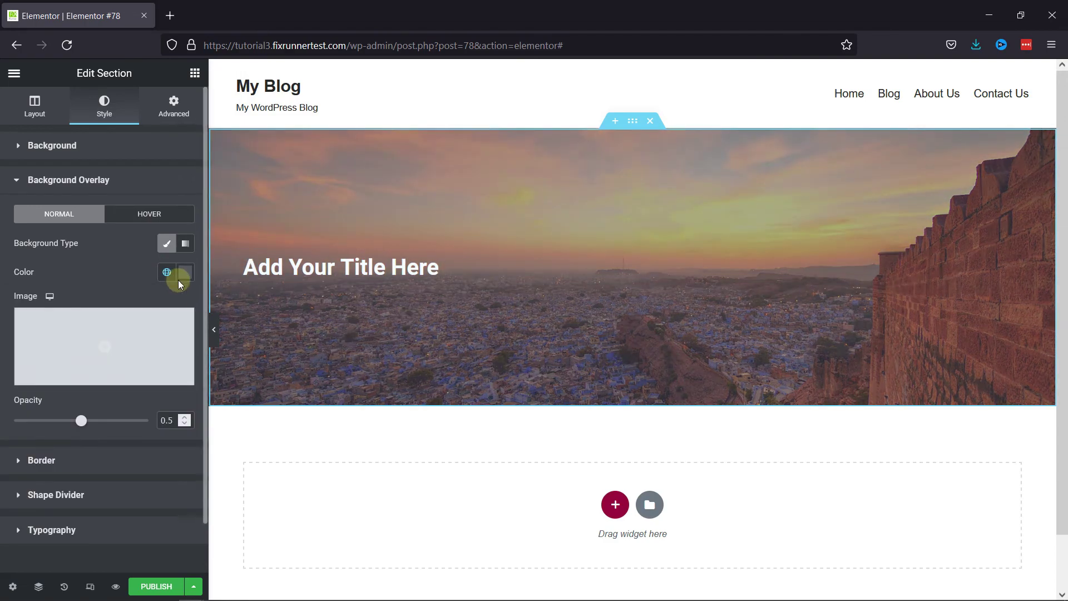
{"action": "left_click", "coordinate": [167, 243]}
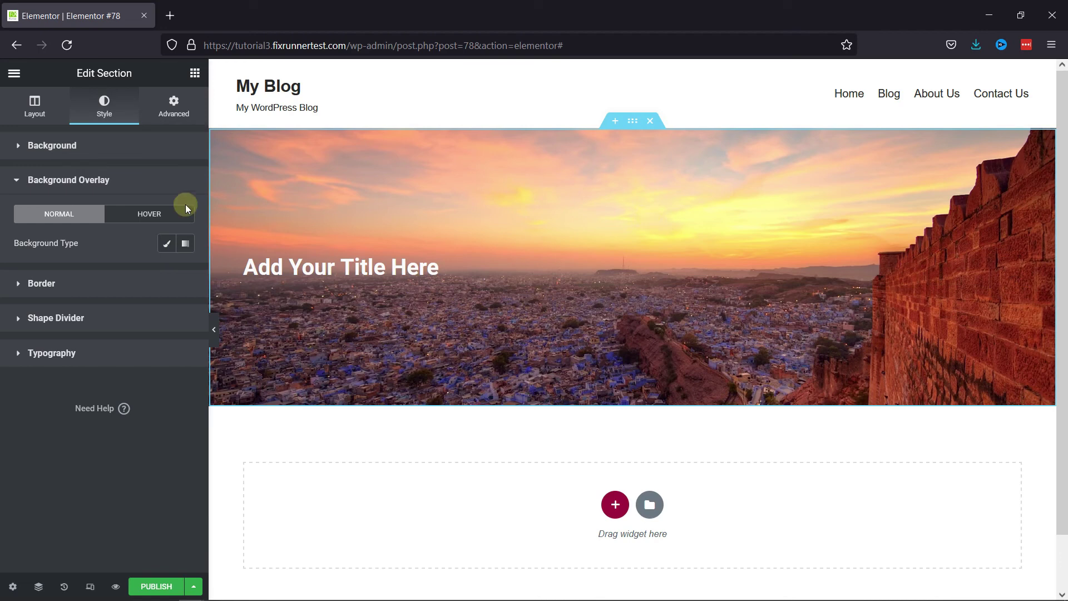
{"action": "left_click", "coordinate": [183, 148]}
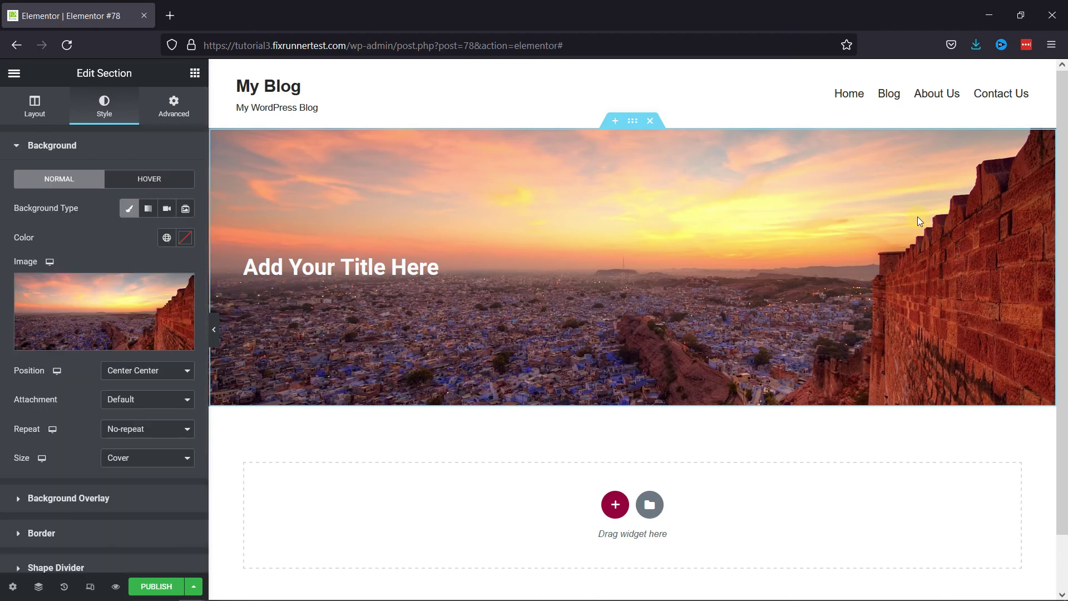